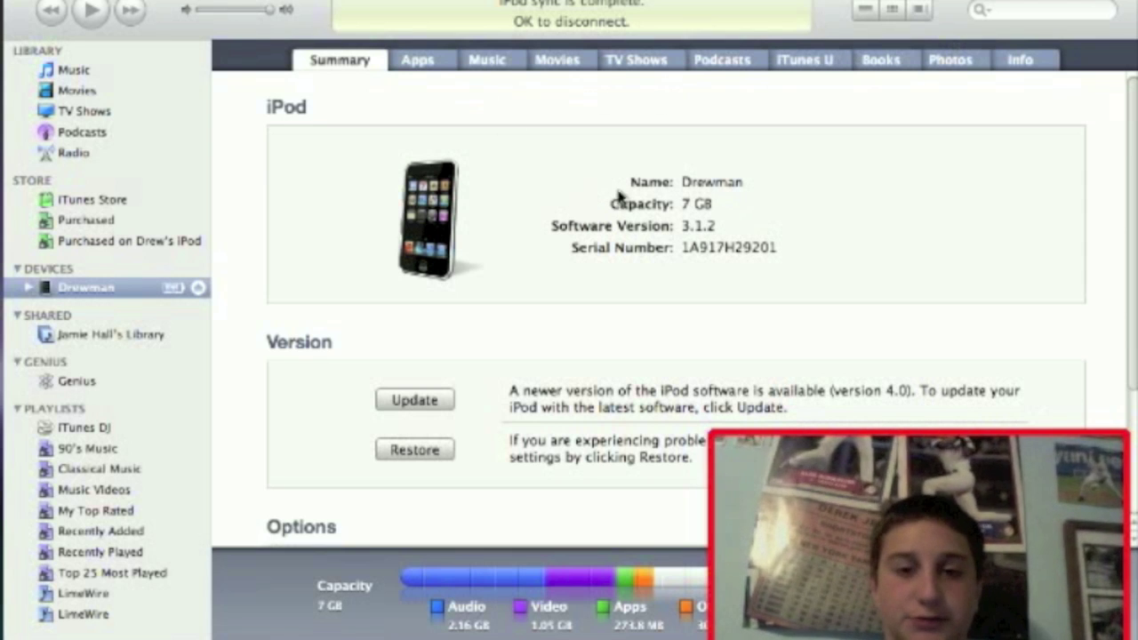
Step: Check the iPod's software version on its summary page
{"action": "left_click", "coordinate": [681, 227]}
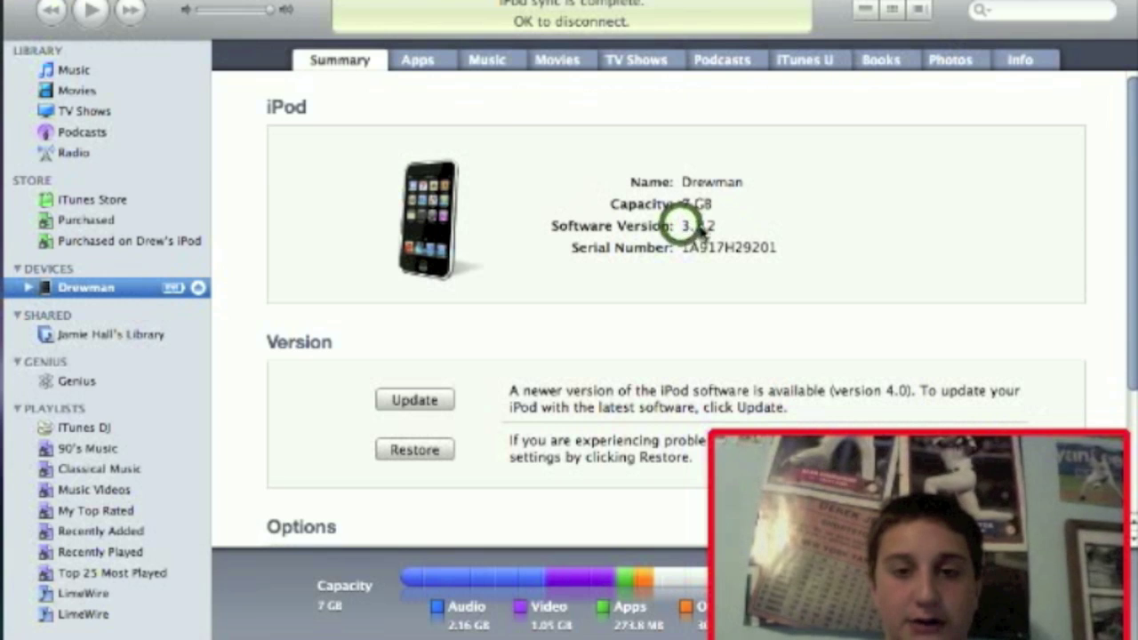
{"action": "left_click", "coordinate": [702, 227]}
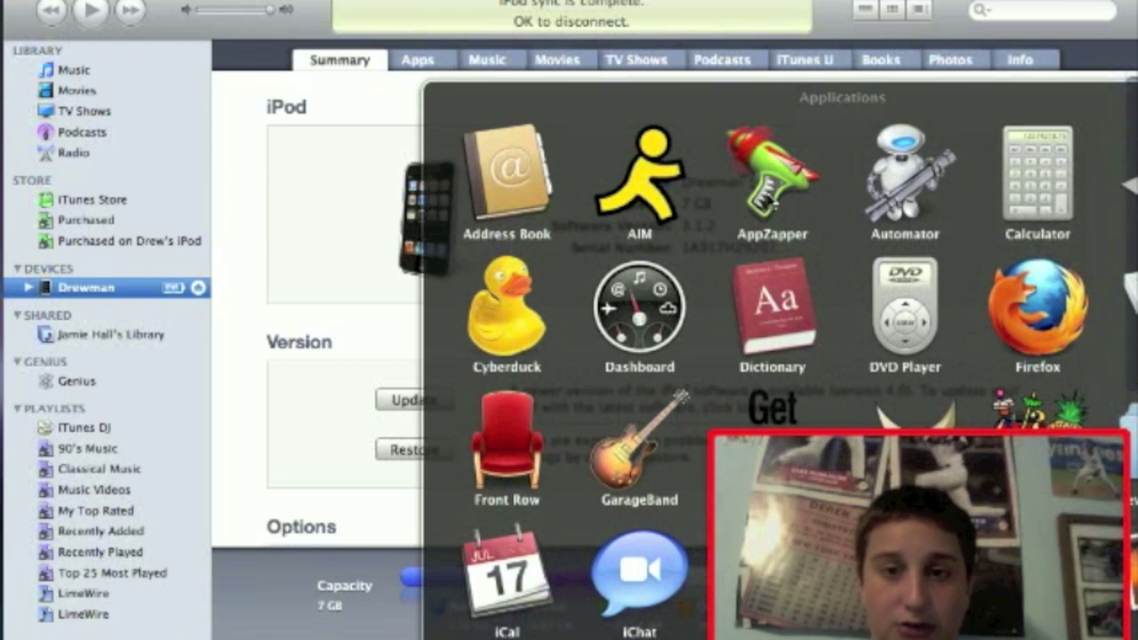
Step: Launch AppZapper from the Applications folder to view its app drop window, and close it
{"action": "left_click", "coordinate": [770, 196]}
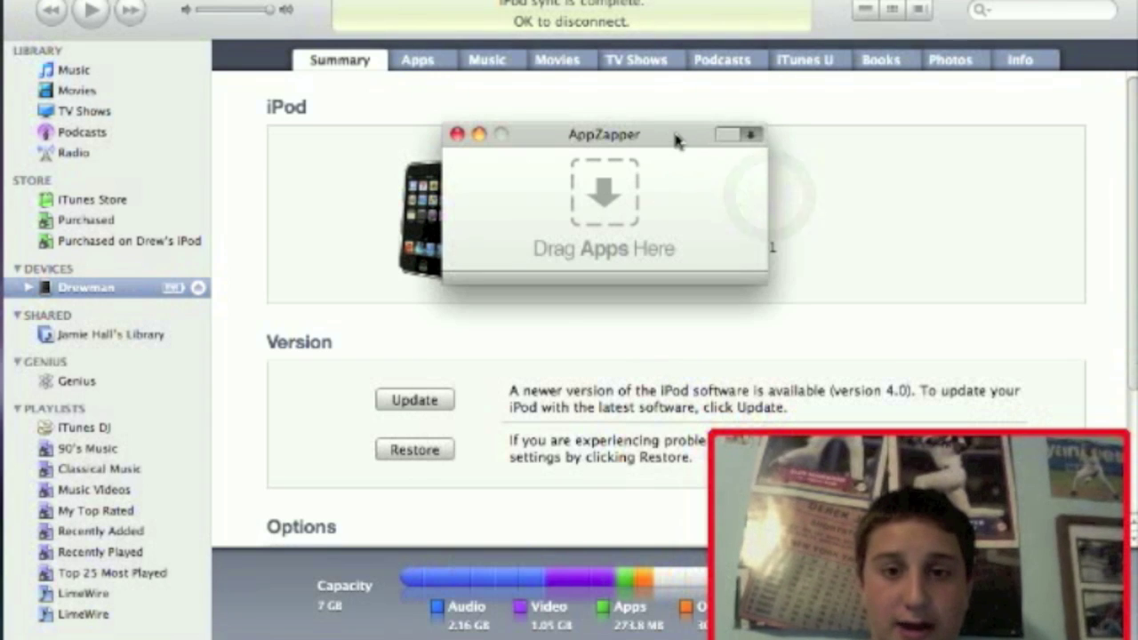
{"action": "mouse_move", "coordinate": [676, 140]}
{"action": "left_mouse_down"}
{"action": "mouse_move", "coordinate": [644, 123]}
{"action": "mouse_move", "coordinate": [580, 164]}
{"action": "mouse_move", "coordinate": [669, 129]}
{"action": "mouse_move", "coordinate": [671, 147]}
{"action": "left_mouse_up"}
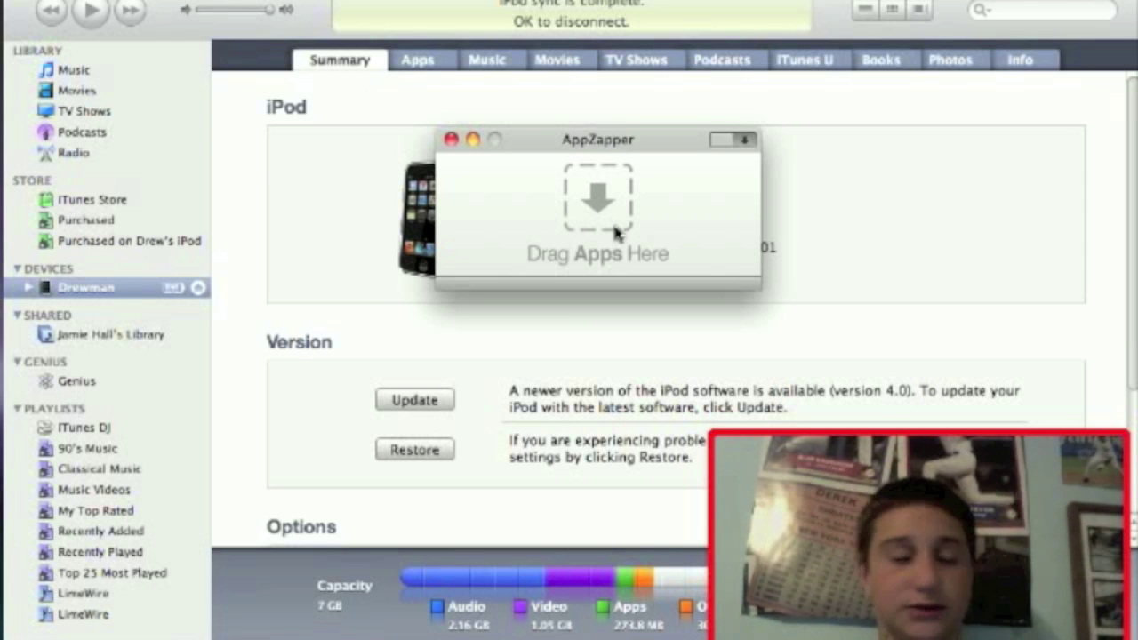
{"action": "left_click", "coordinate": [451, 141]}
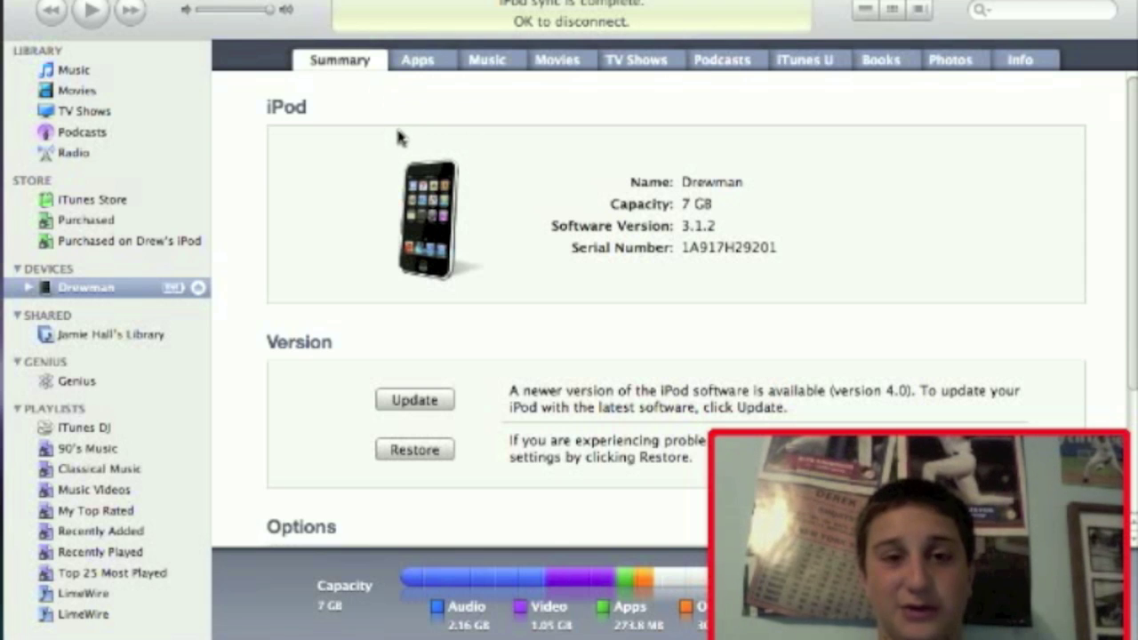
{"action": "left_click", "coordinate": [263, 107]}
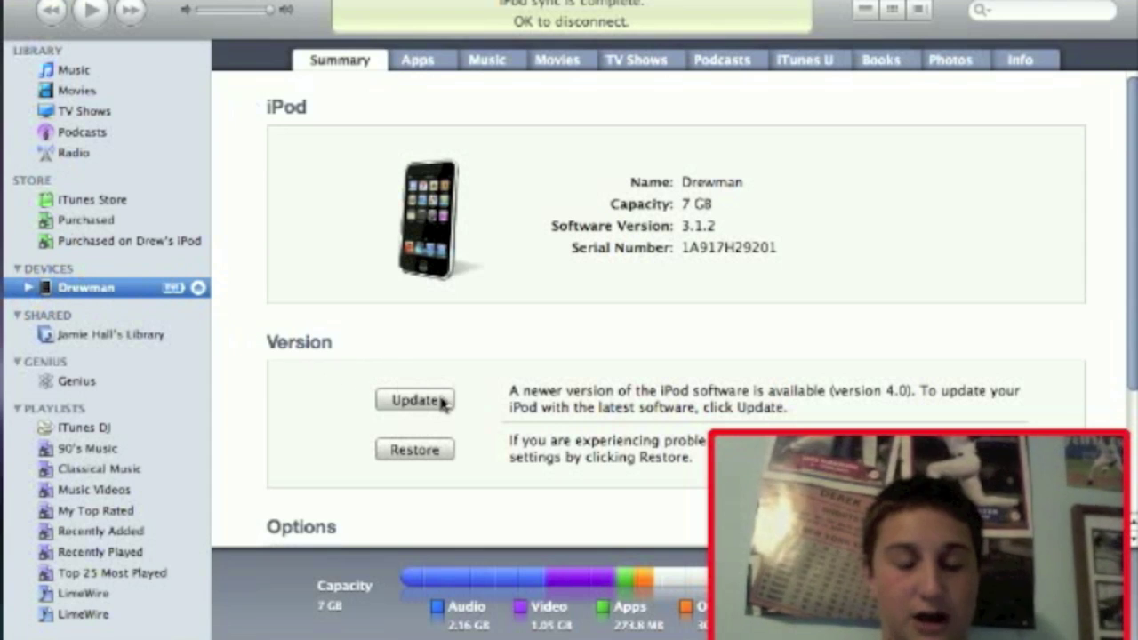
Step: Try to restore the iPod from the firmware file iPod2,1_3.1.2_7D11_Restore.ipsw in the Jailbreak Stuff folder on the Desktop
{"action": "left_click", "coordinate": [415, 450], "text": "alt"}
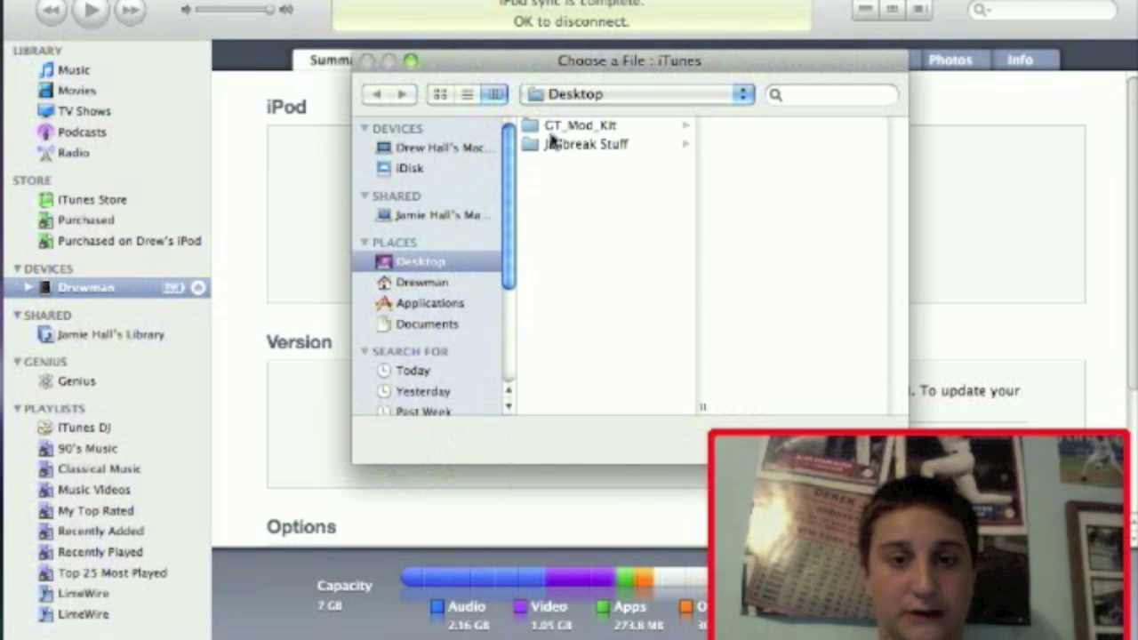
{"action": "left_click", "coordinate": [560, 148]}
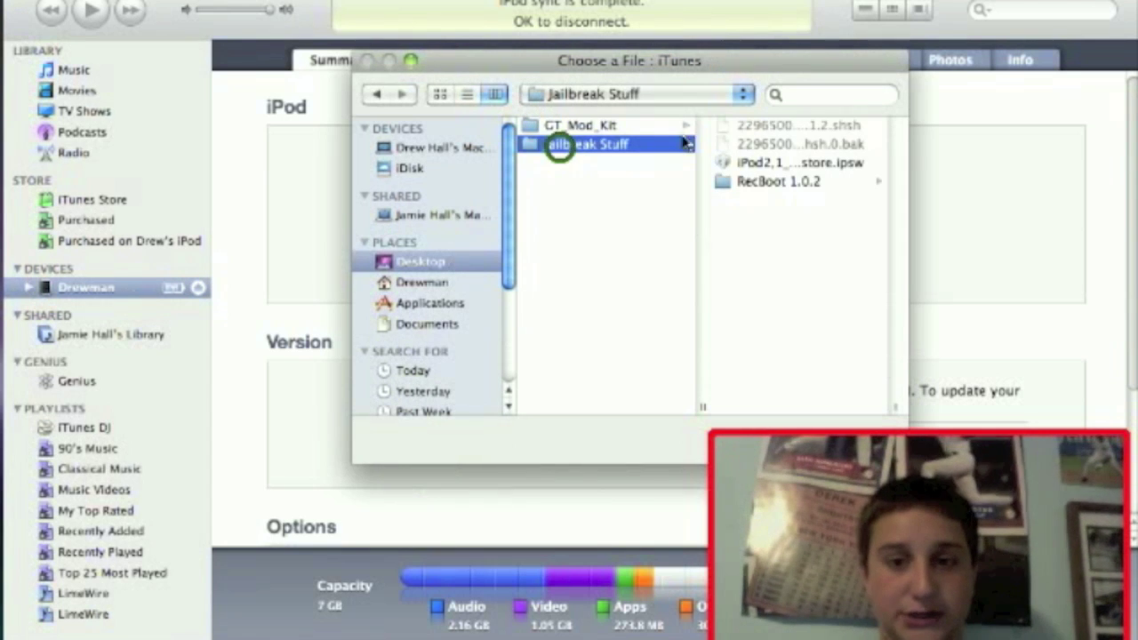
{"action": "left_click", "coordinate": [818, 166]}
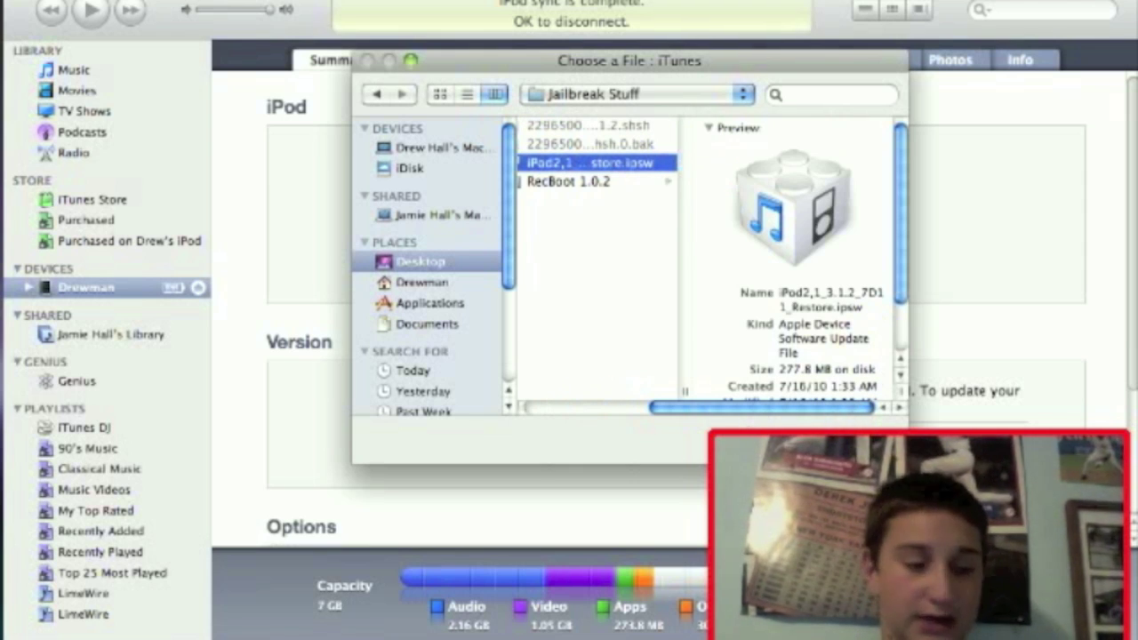
{"action": "key", "text": "Return"}
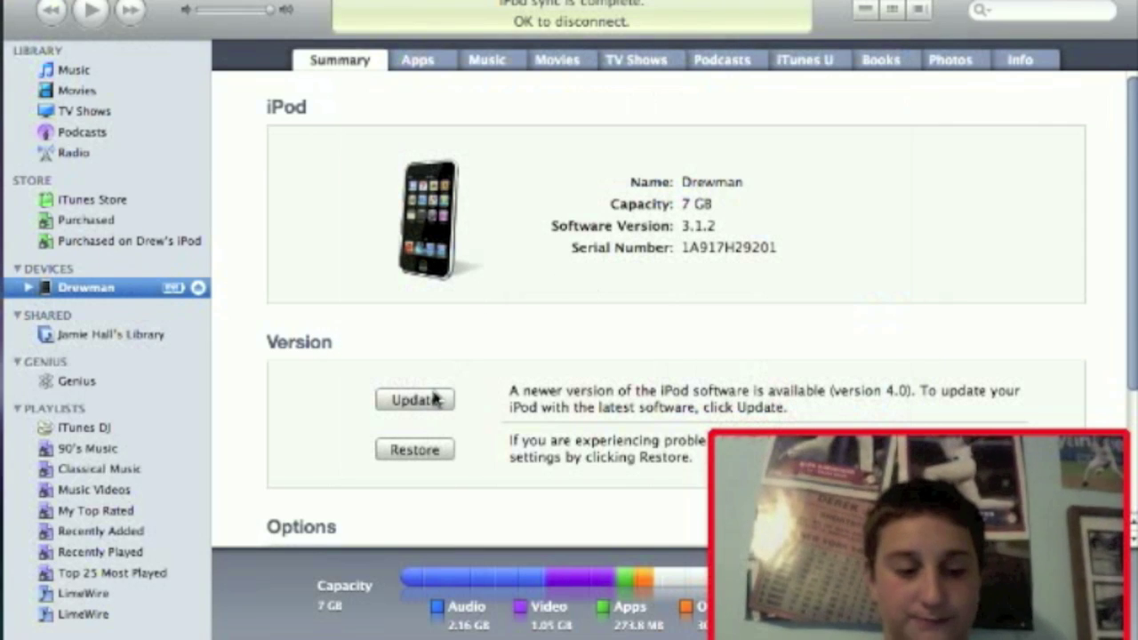
Step: Request a standard restore of the iPod to factory settings and cancel it at the confirmation
{"action": "left_click", "coordinate": [407, 452]}
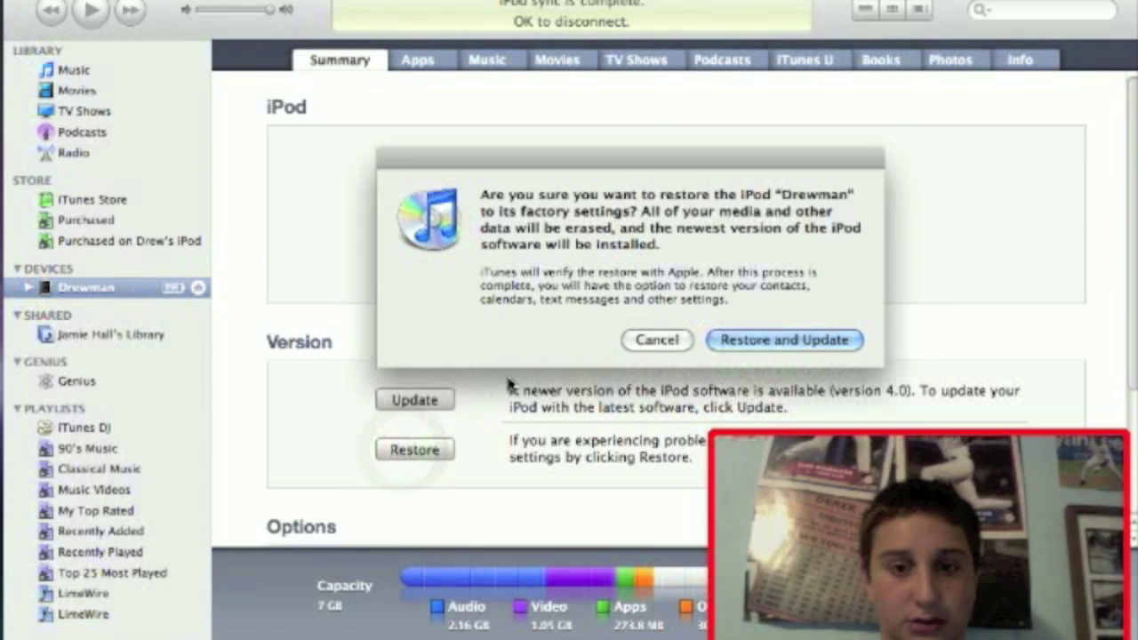
{"action": "left_click", "coordinate": [665, 338]}
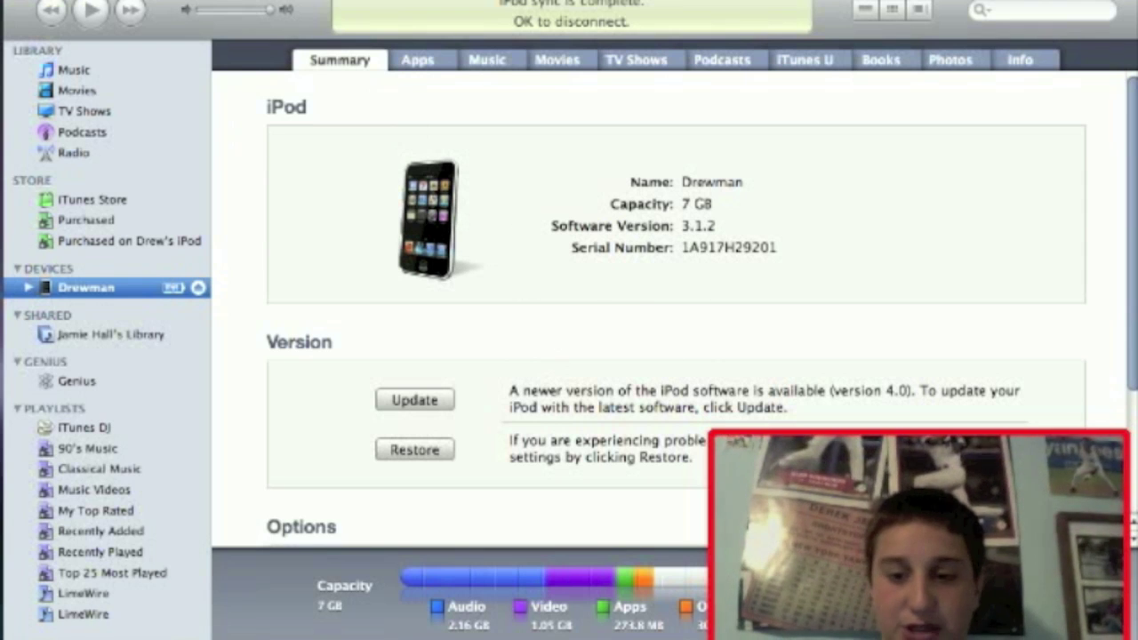
Step: Launch RecBoot from the RecBoot 1.0.2 folder in Jailbreak Stuff to view its Enter Recovery Mode option, and close it
{"action": "scroll", "coordinate": [773, 356], "scroll_direction": "down", "scroll_amount": 5}
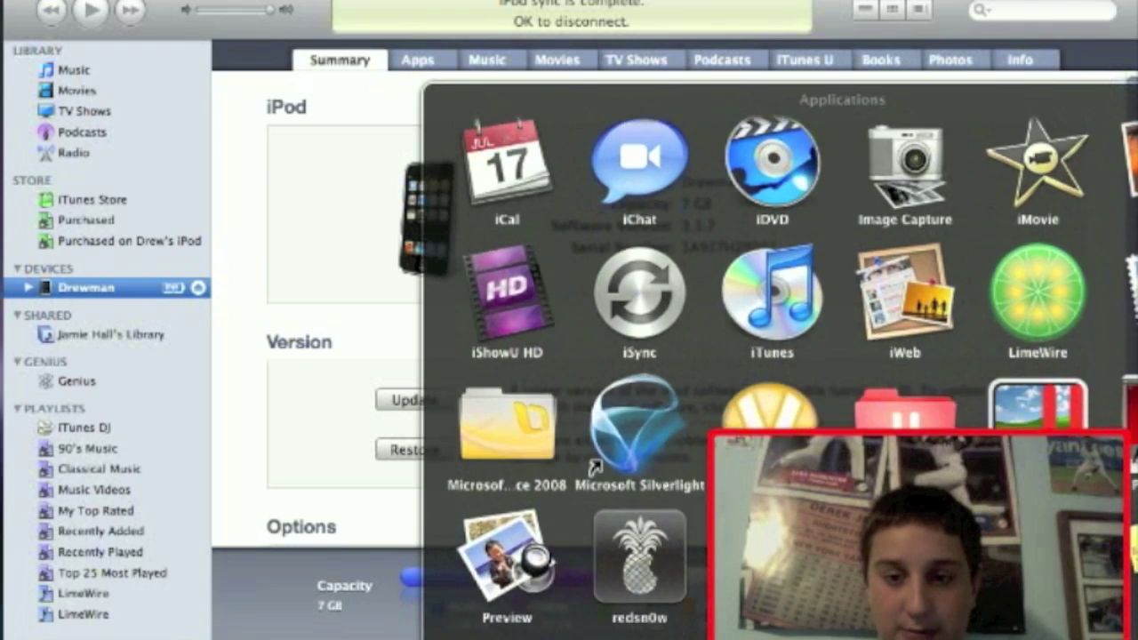
{"action": "key", "text": "Escape"}
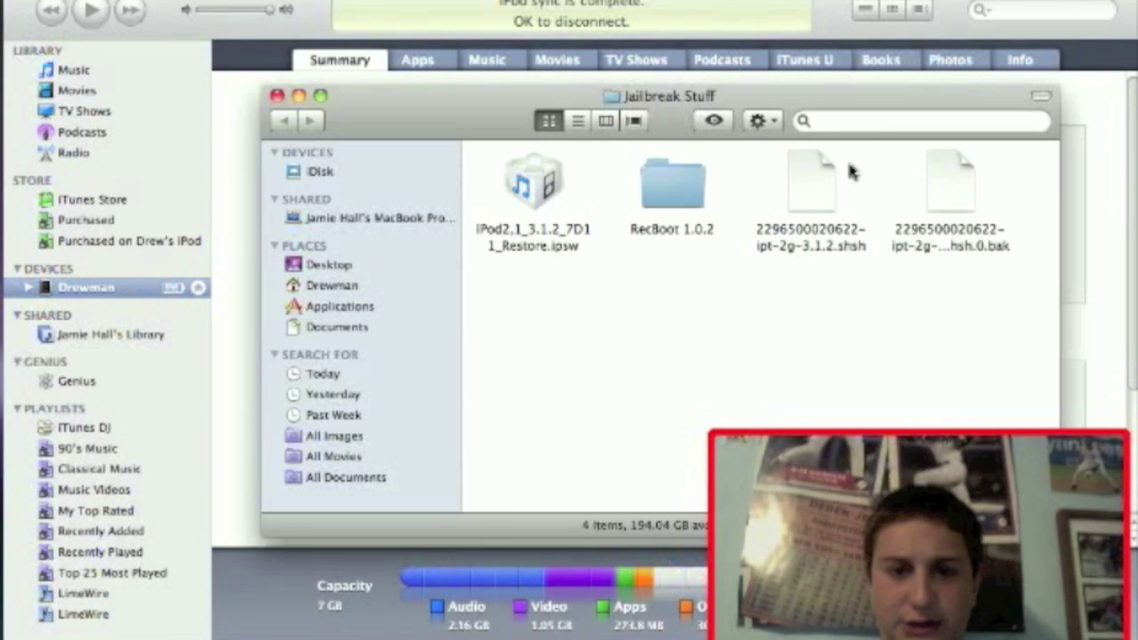
{"action": "double_click", "coordinate": [679, 200]}
{"action": "double_click", "coordinate": [673, 192]}
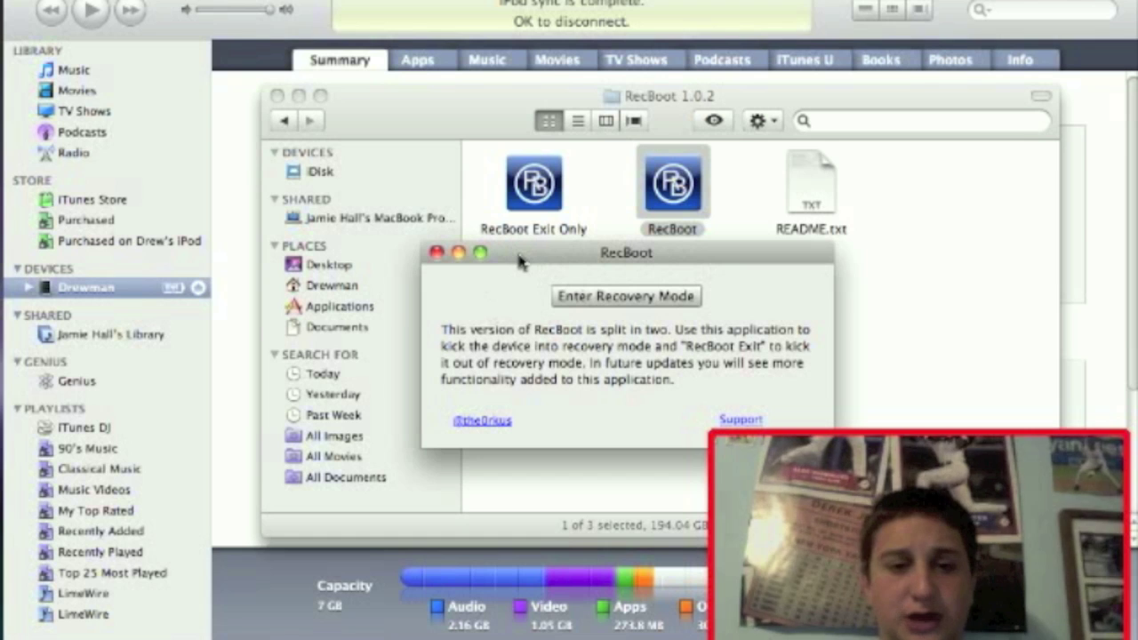
{"action": "left_click", "coordinate": [436, 254]}
{"action": "left_click", "coordinate": [588, 253]}
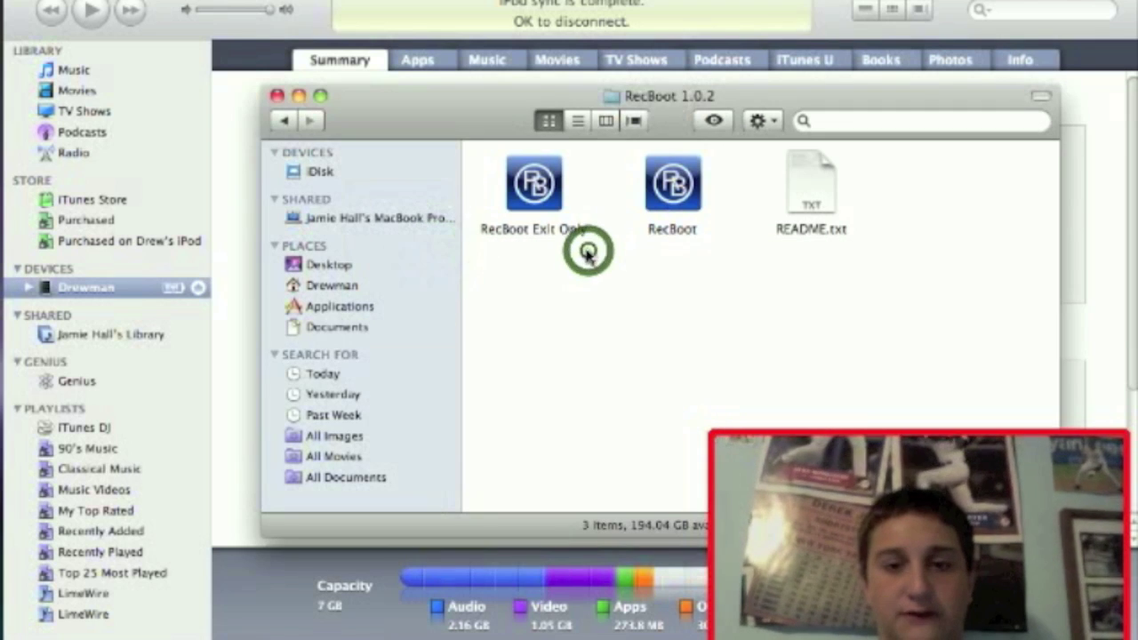
Step: Launch RecBoot Exit Only to view its Exit Recovery Mode option, and close it along with the RecBoot 1.0.2 folder
{"action": "double_click", "coordinate": [542, 187]}
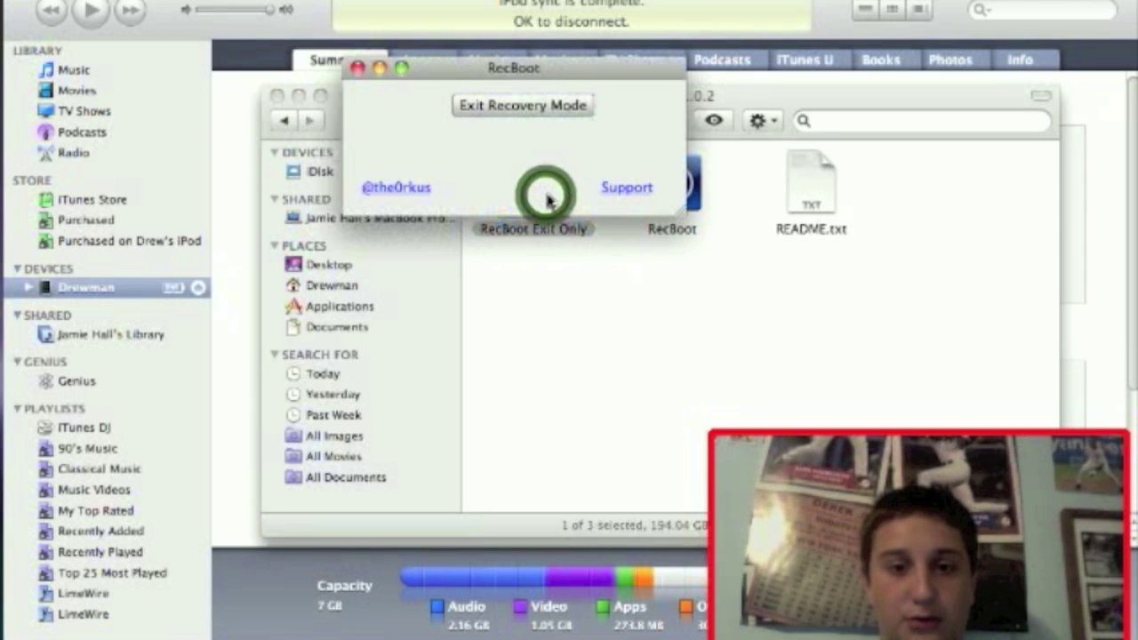
{"action": "left_click_drag", "start_coordinate": [602, 67], "coordinate": [689, 108]}
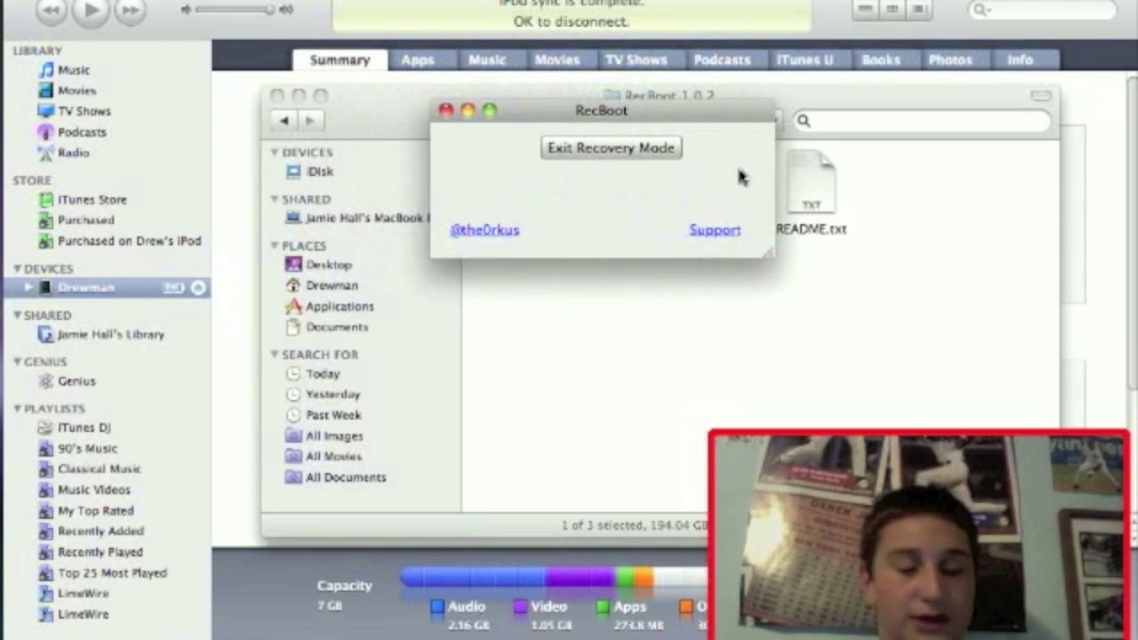
{"action": "left_click", "coordinate": [447, 110]}
{"action": "left_click", "coordinate": [606, 199]}
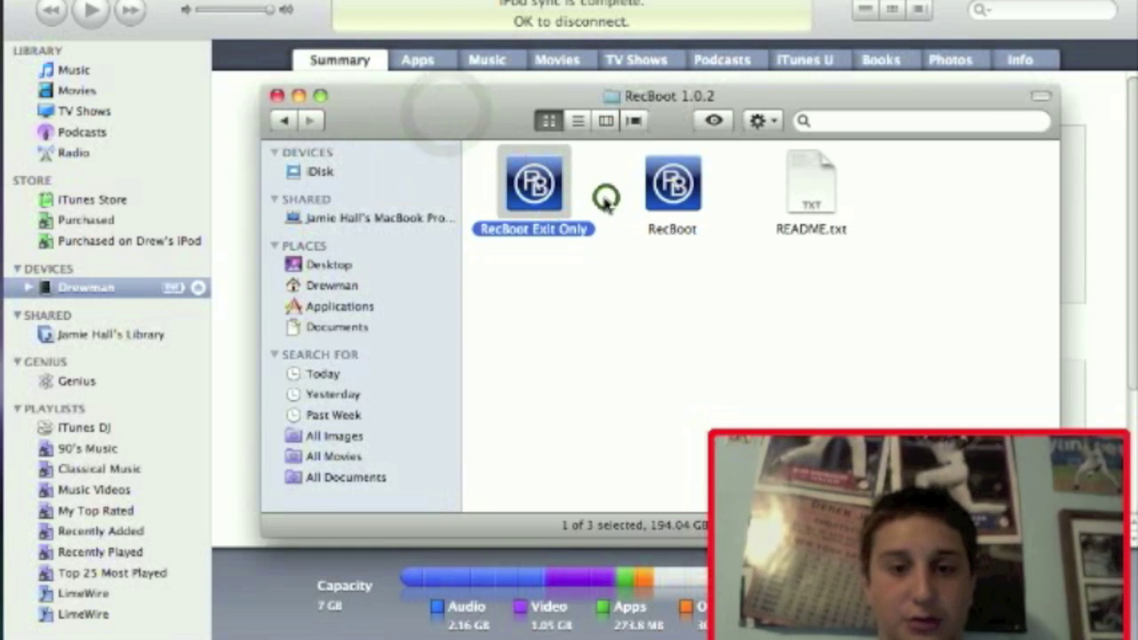
{"action": "left_click", "coordinate": [605, 199]}
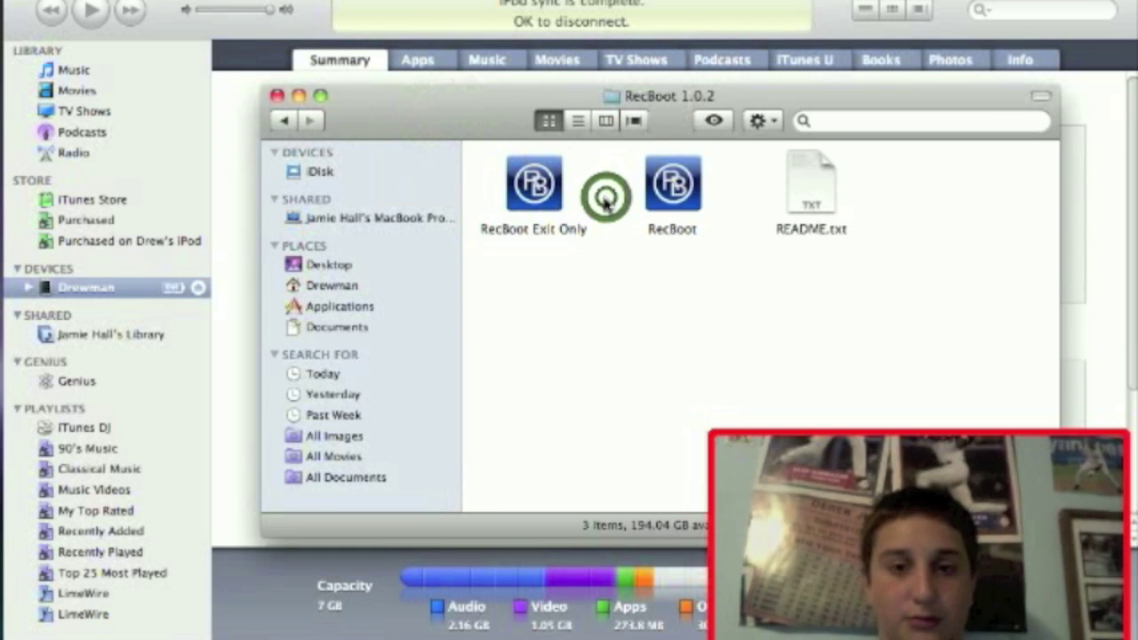
{"action": "left_click", "coordinate": [277, 96]}
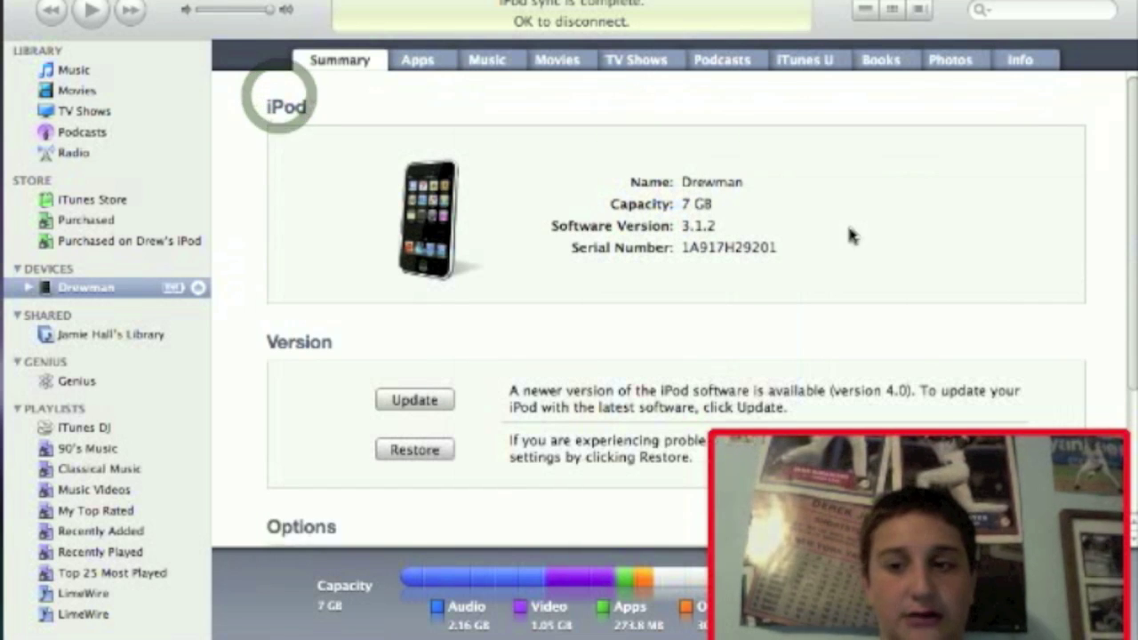
{"action": "left_click", "coordinate": [899, 10]}
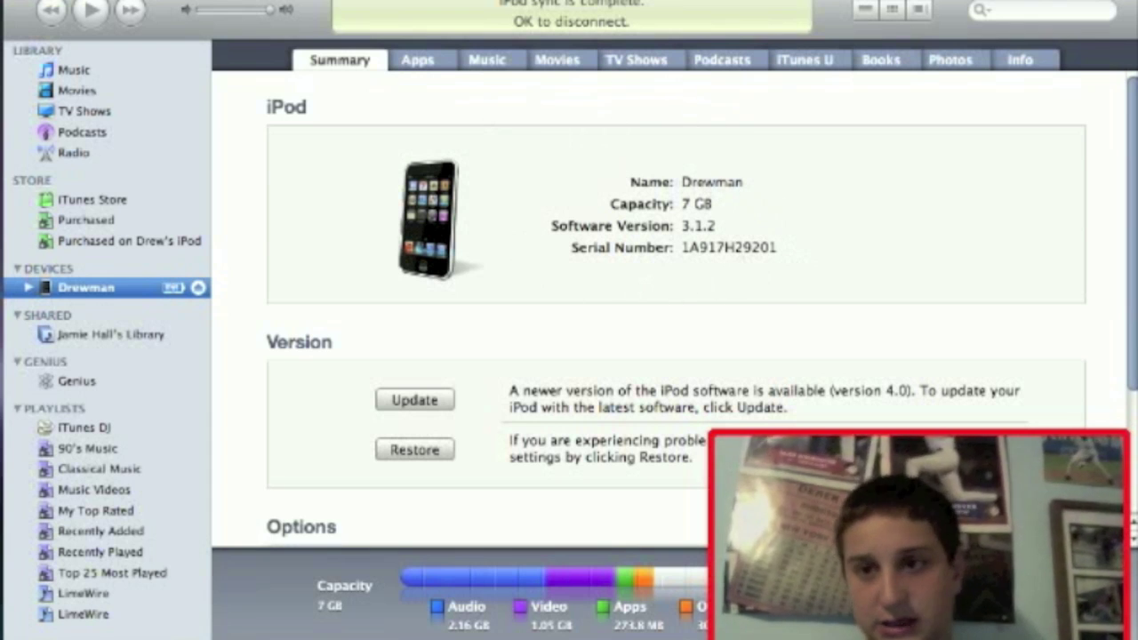
{"action": "left_click", "coordinate": [1080, 0]}
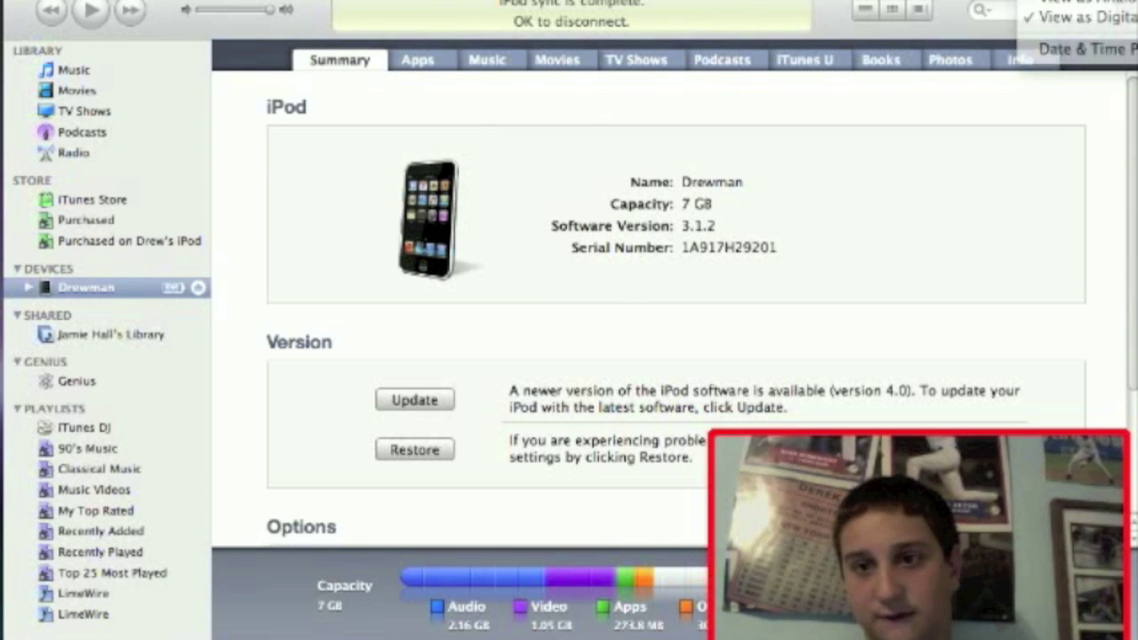
{"action": "key", "text": "Escape"}
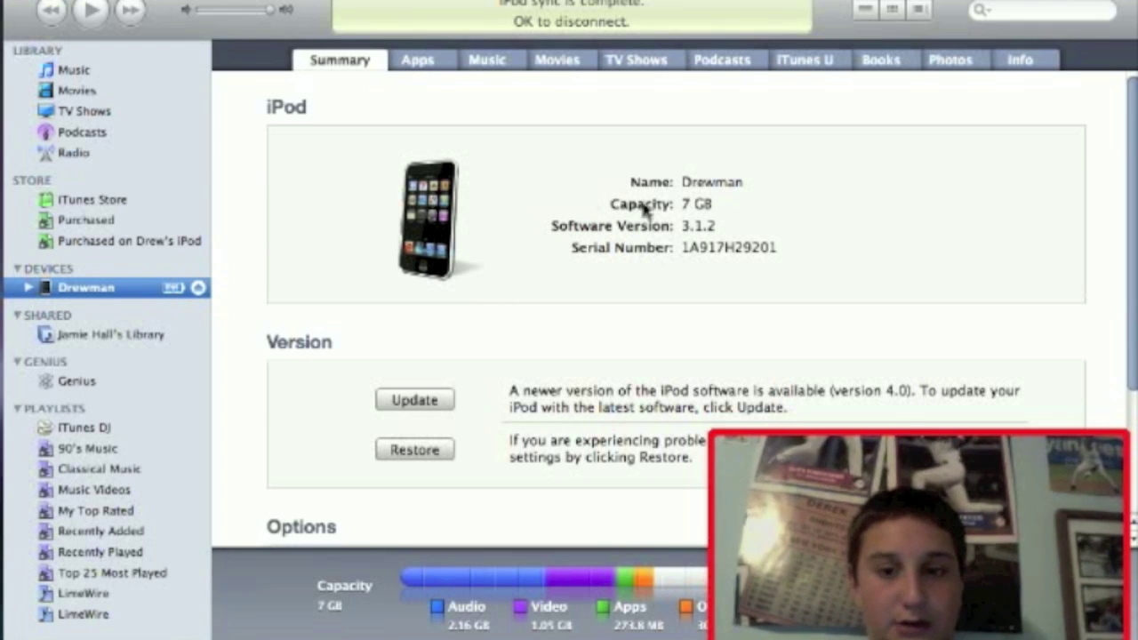
Step: Switch the iPod's software version to its build version and its serial number to the UDID identifier, restoring each original display
{"action": "left_click", "coordinate": [682, 224]}
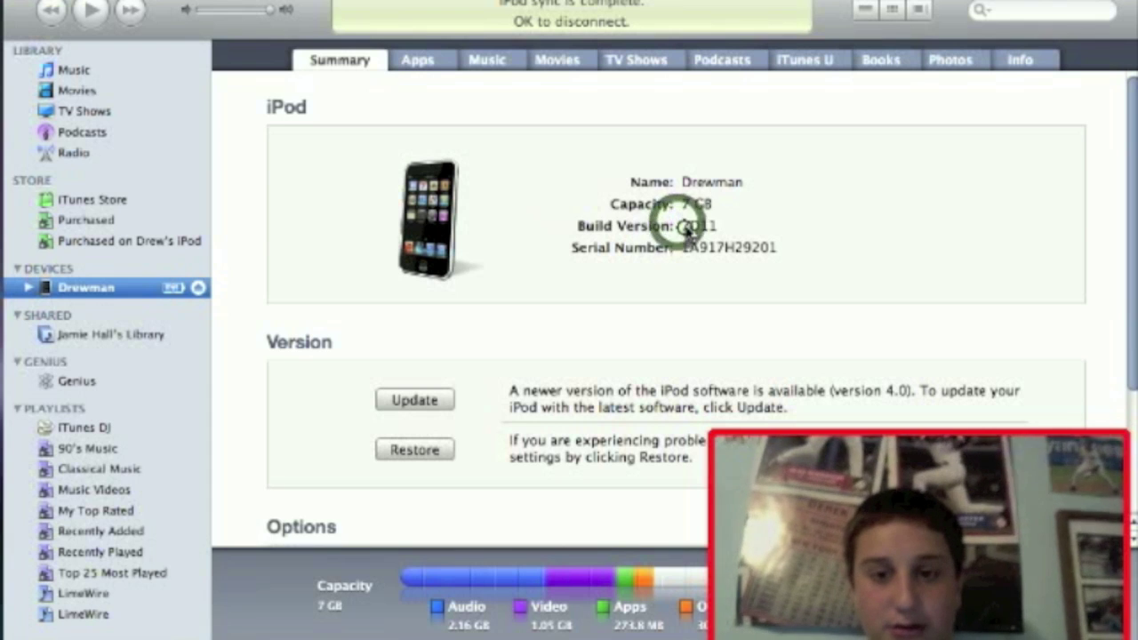
{"action": "left_click", "coordinate": [683, 229]}
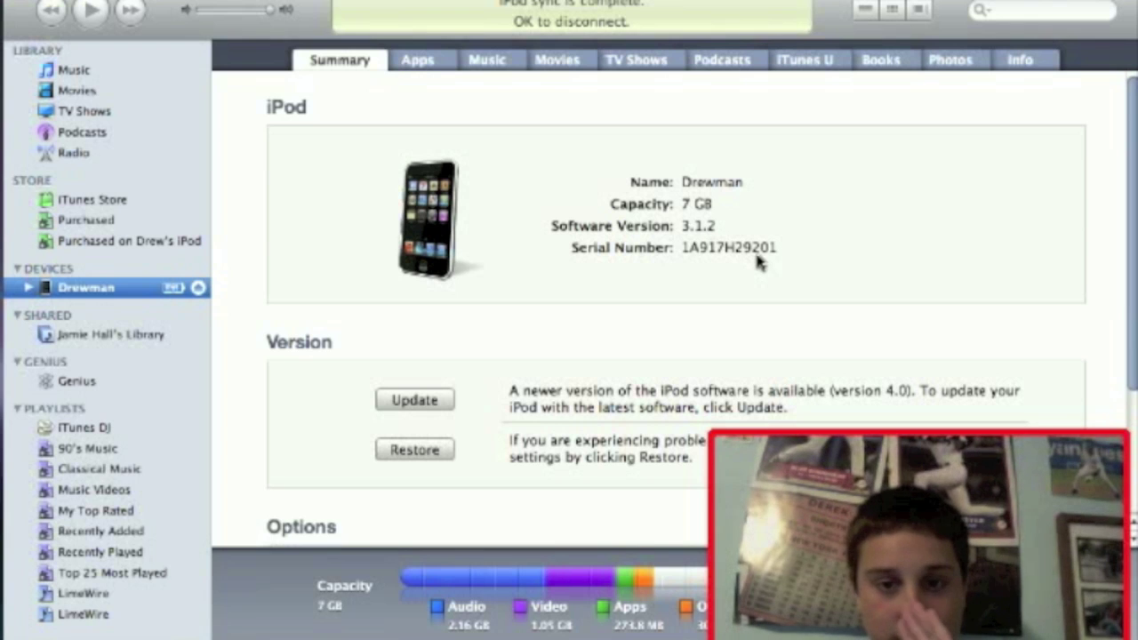
{"action": "left_click", "coordinate": [783, 247]}
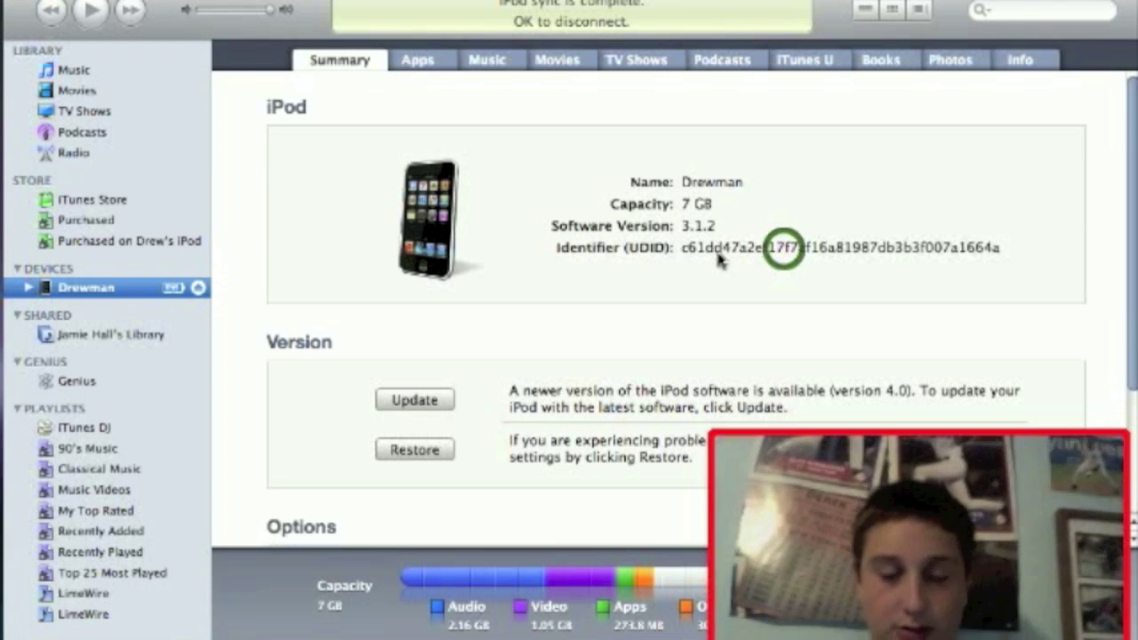
{"action": "left_click", "coordinate": [719, 256]}
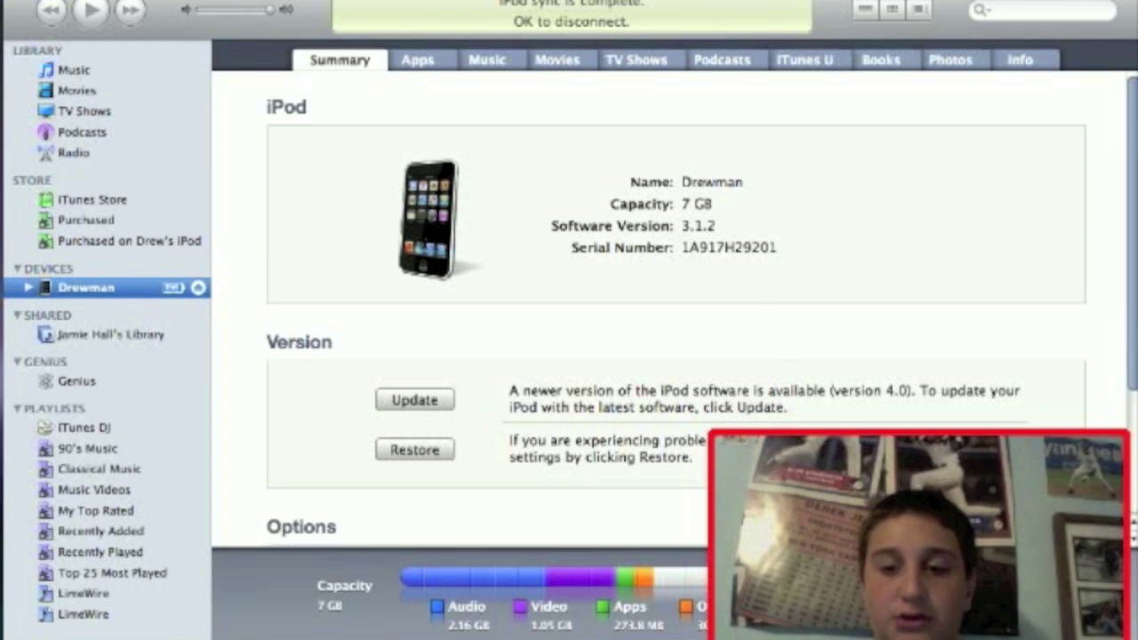
{"action": "left_click", "coordinate": [943, 633]}
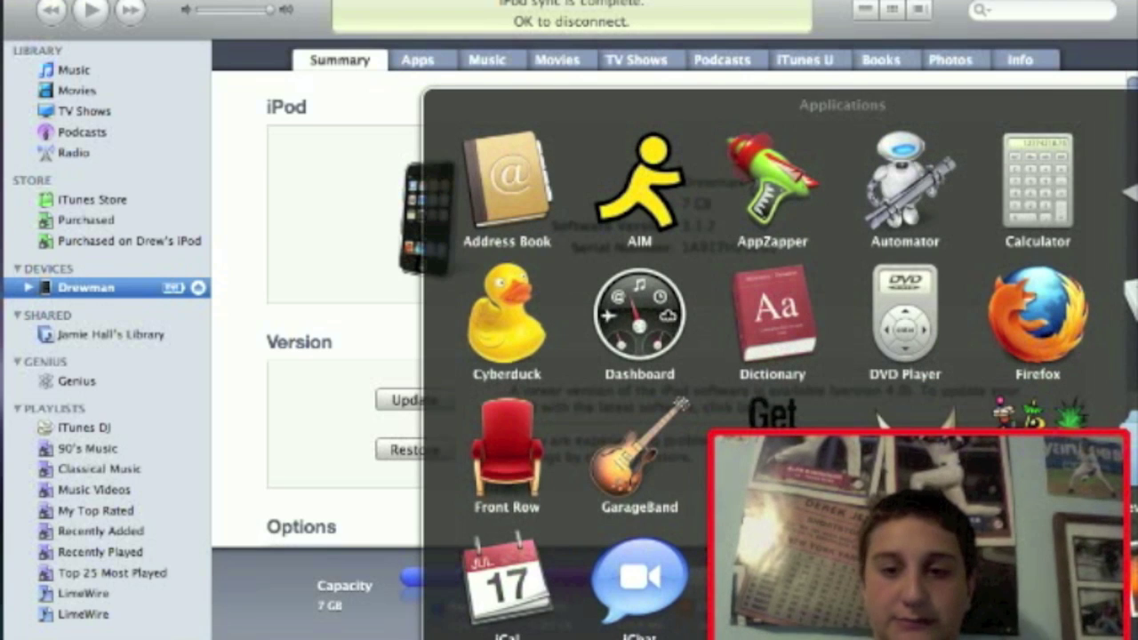
{"action": "scroll", "coordinate": [950, 390], "scroll_direction": "down", "scroll_amount": 5}
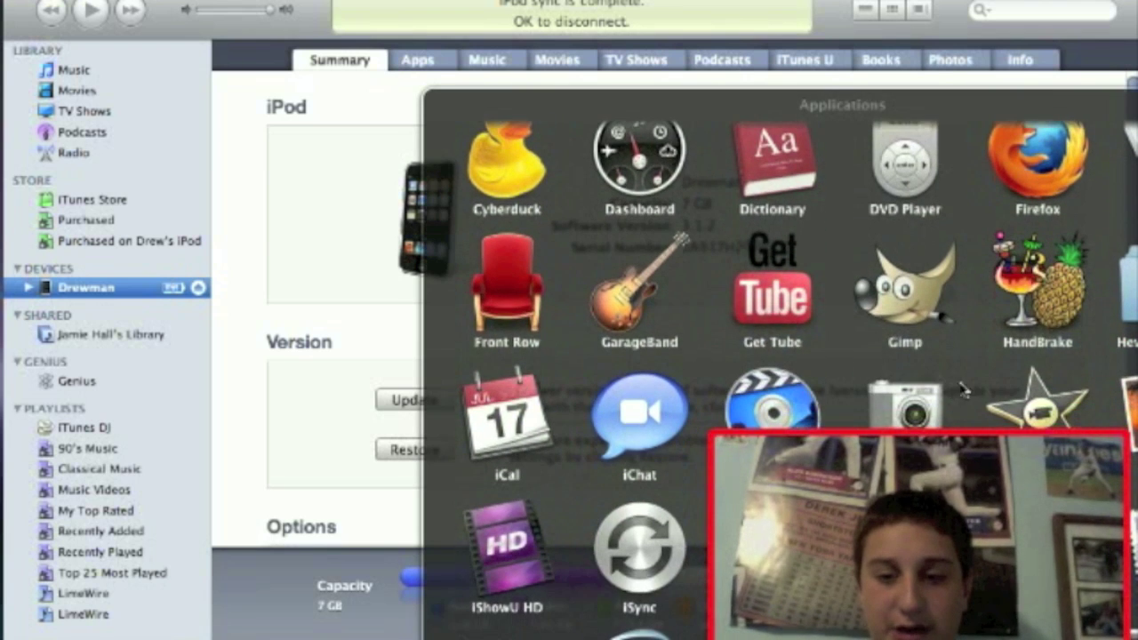
{"action": "key", "text": "Escape"}
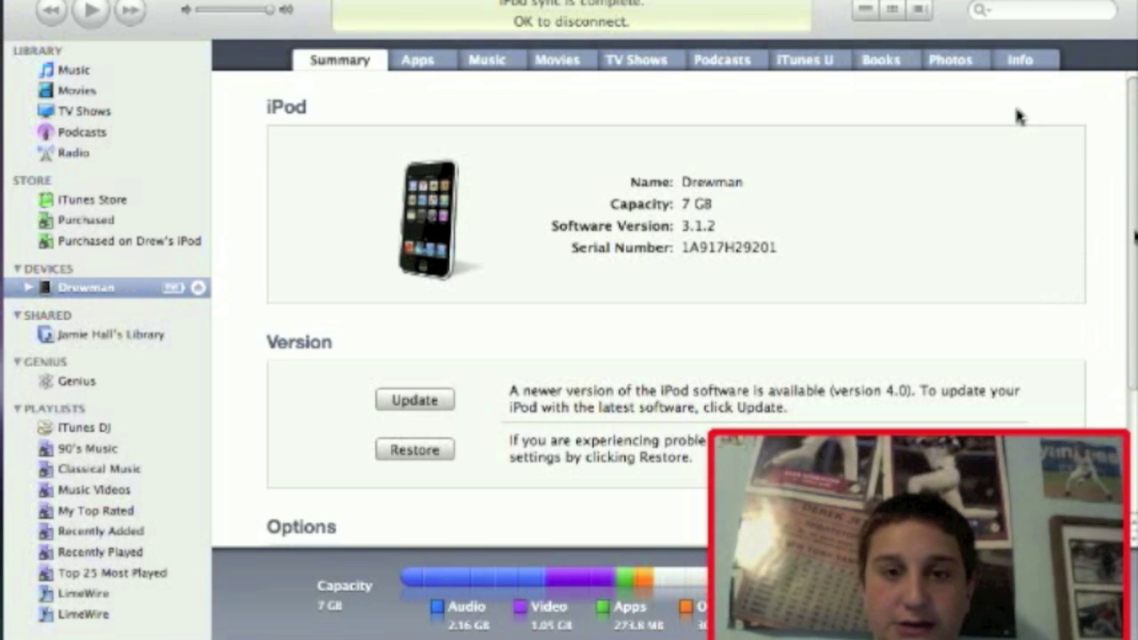
{"action": "left_click", "coordinate": [952, 4]}
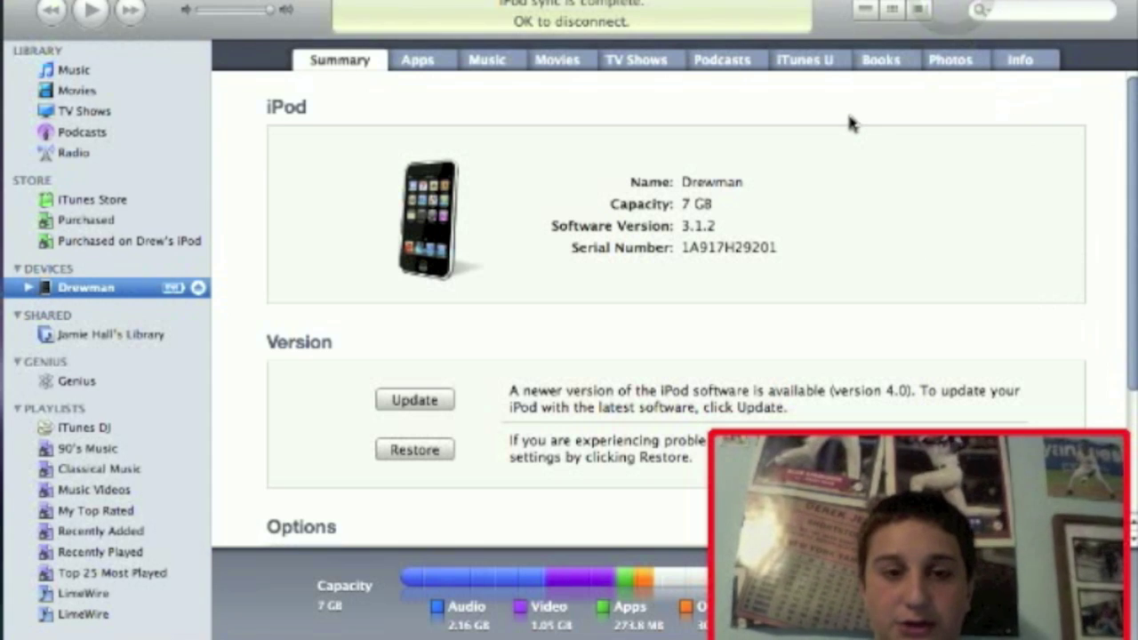